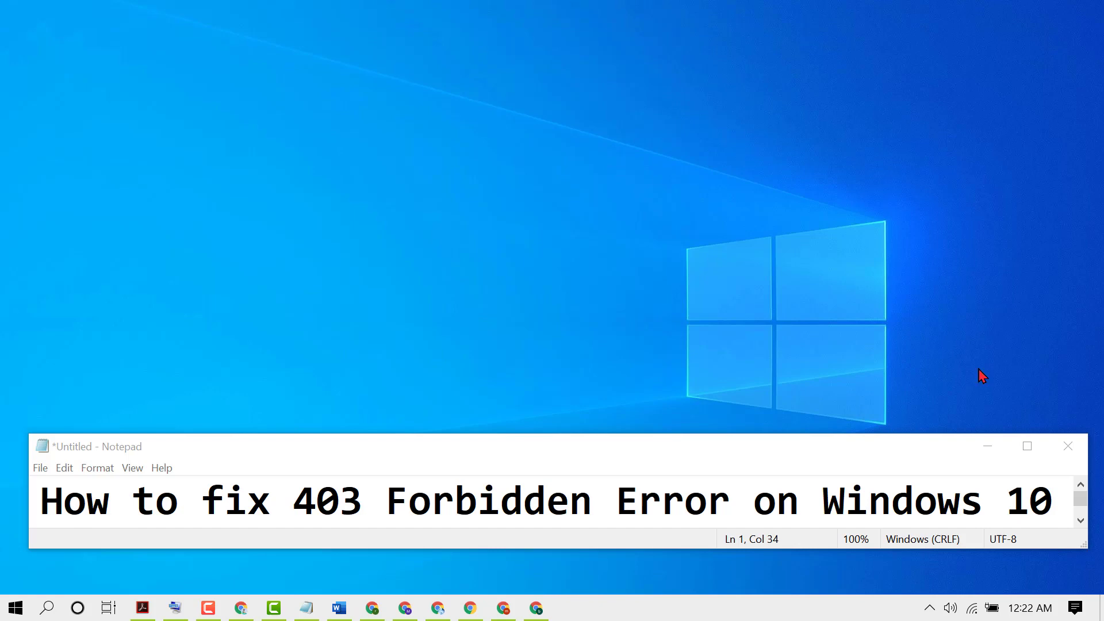
- Minimize the Notepad note and open Control Panel from a Windows search for 'con'
{"action": "left_click", "coordinate": [988, 451]}
{"action": "left_click", "coordinate": [988, 449]}
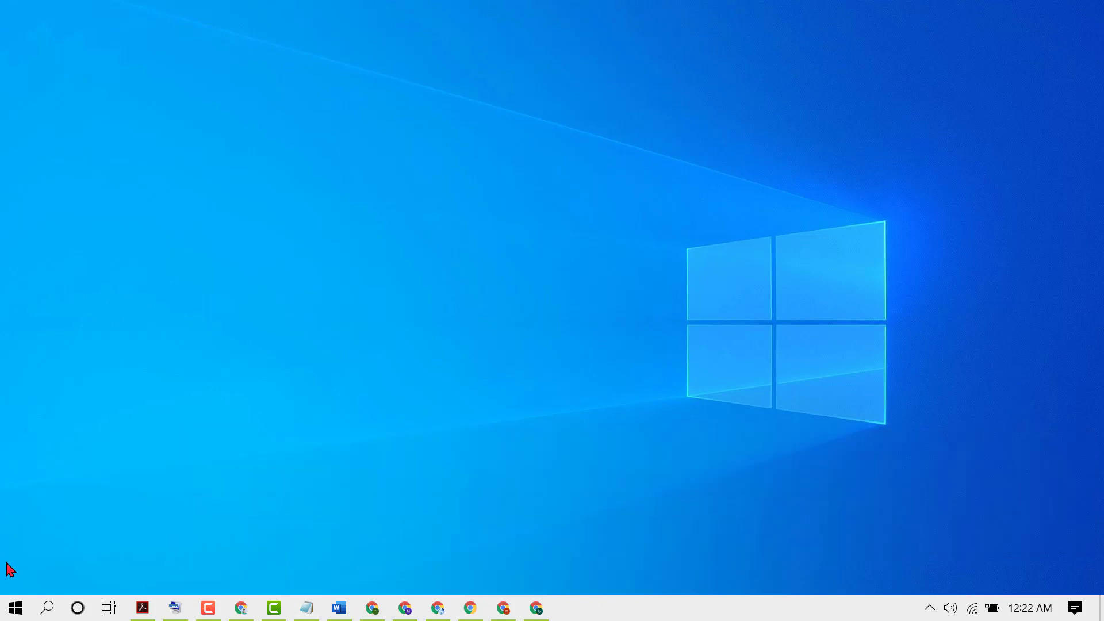
{"action": "left_click", "coordinate": [47, 608]}
{"action": "type", "text": "c"}
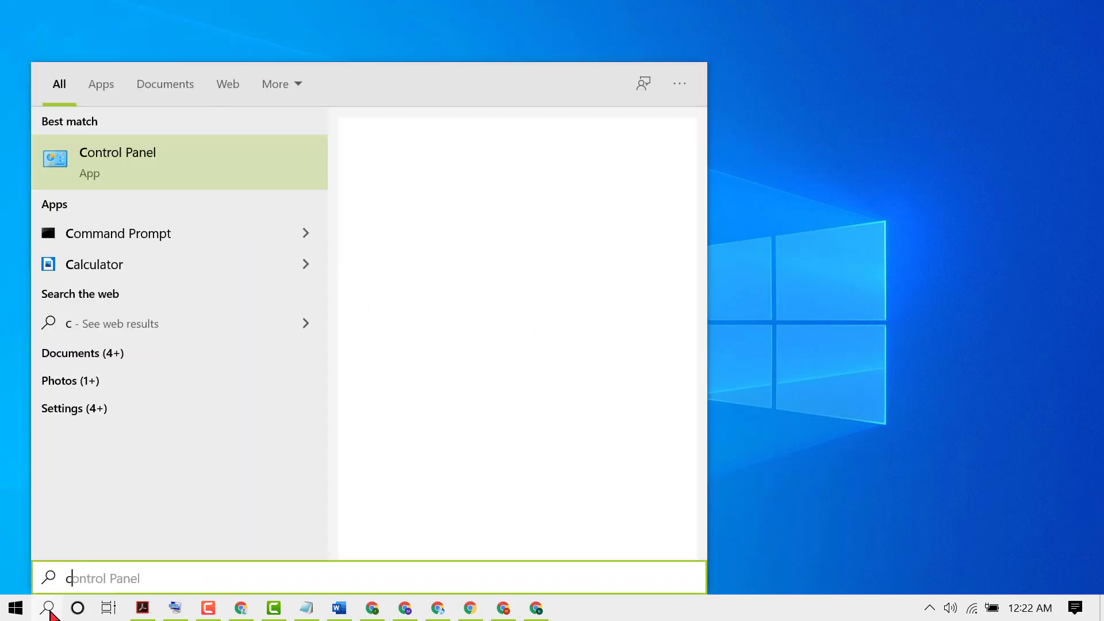
{"action": "type", "text": "on"}
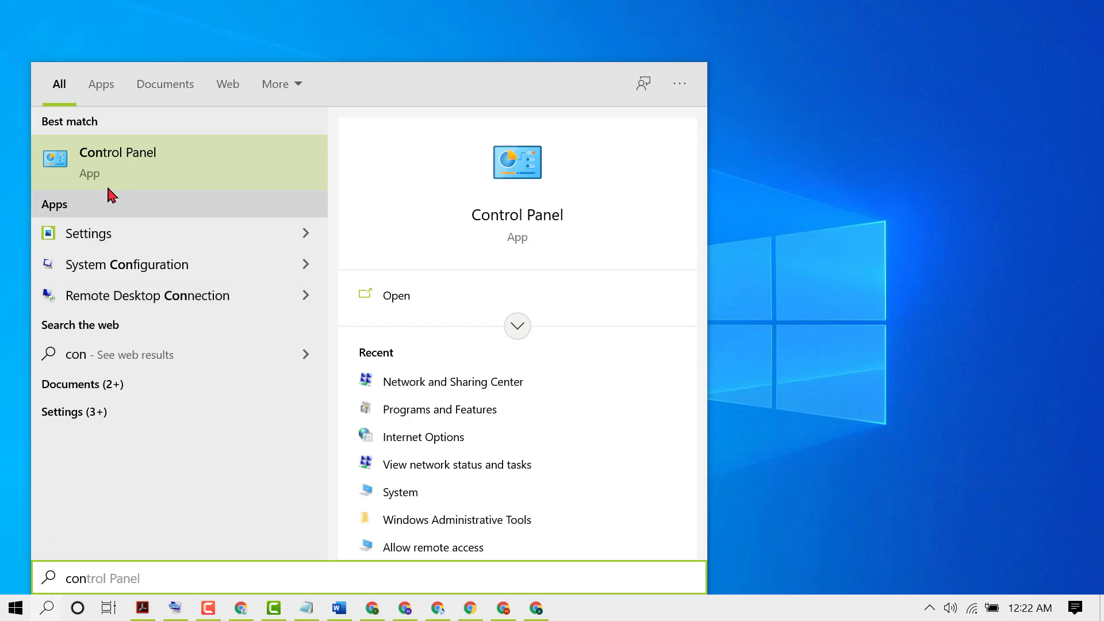
{"action": "left_click", "coordinate": [116, 167]}
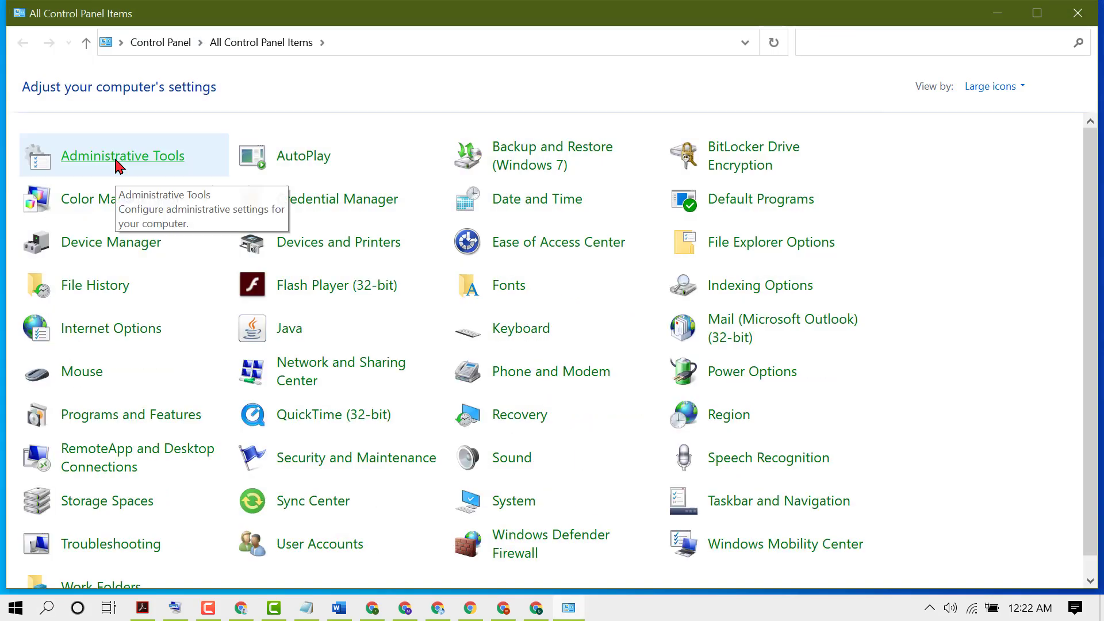
- Keep the Large icons view and open the Network and Sharing Center
{"action": "left_click", "coordinate": [1023, 88]}
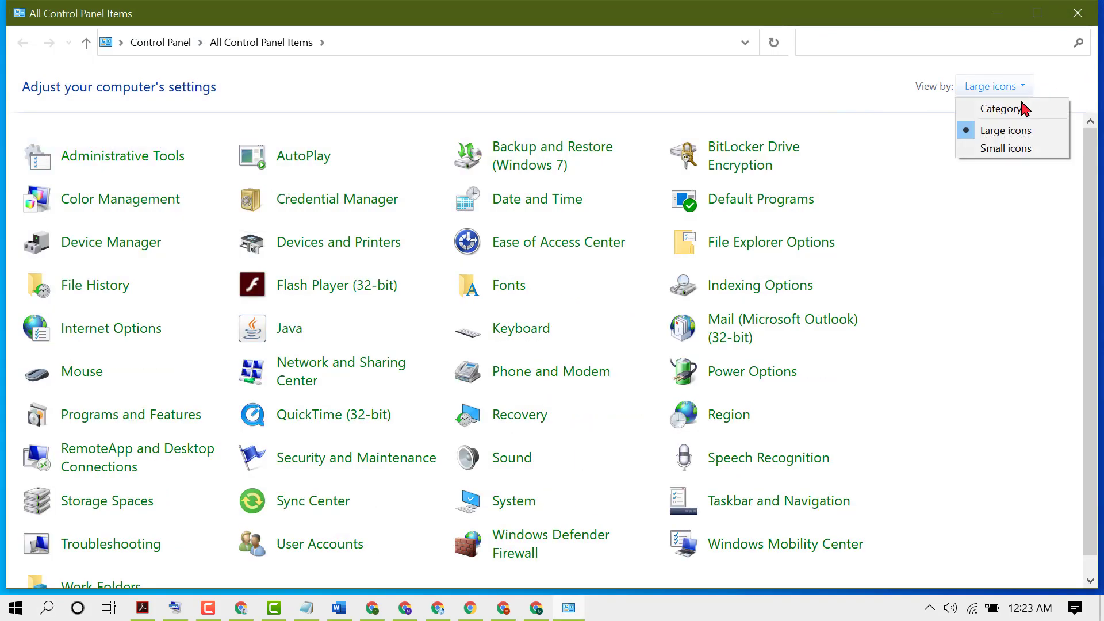
{"action": "left_click", "coordinate": [1014, 135]}
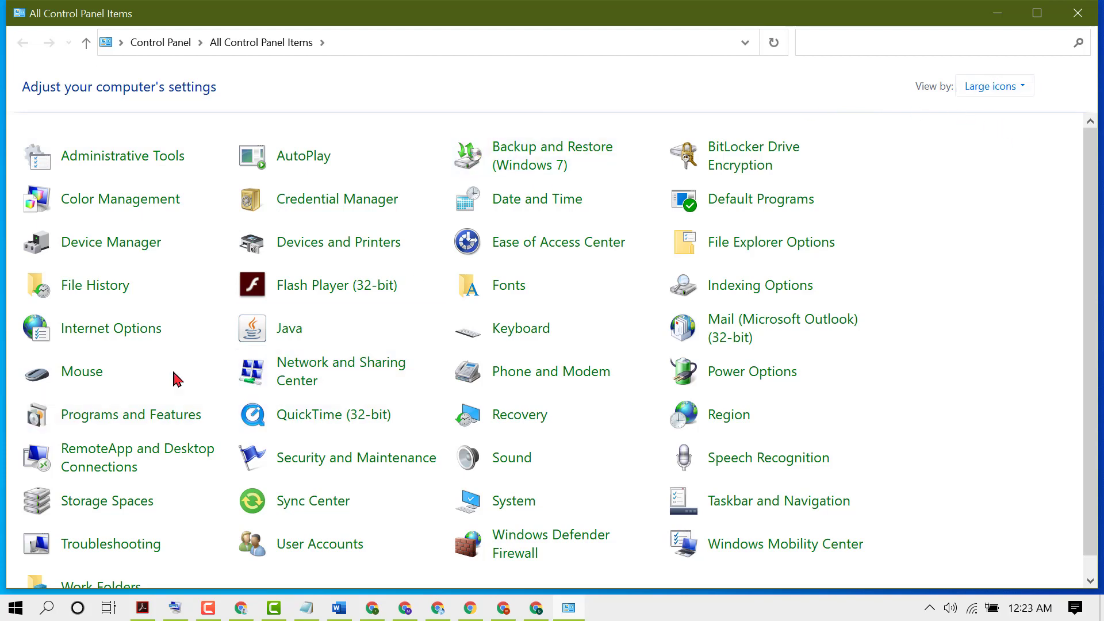
{"action": "left_click", "coordinate": [333, 371]}
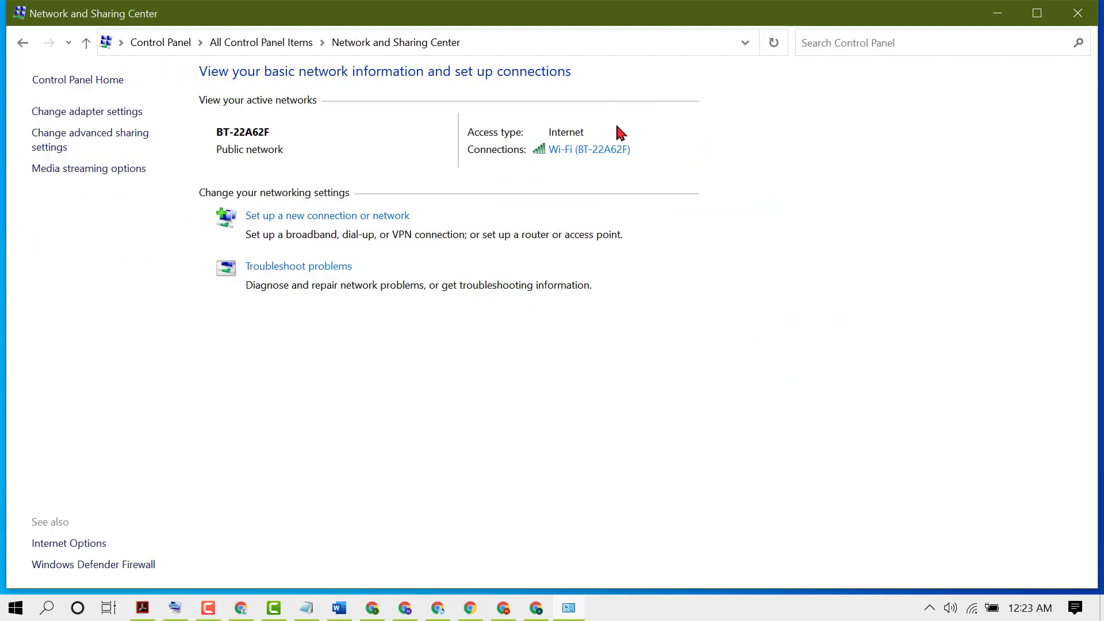
- Open the Wi-Fi connection's Properties and bring up its Internet Protocol Version 4 (TCP/IPv4) settings
{"action": "left_click", "coordinate": [570, 151]}
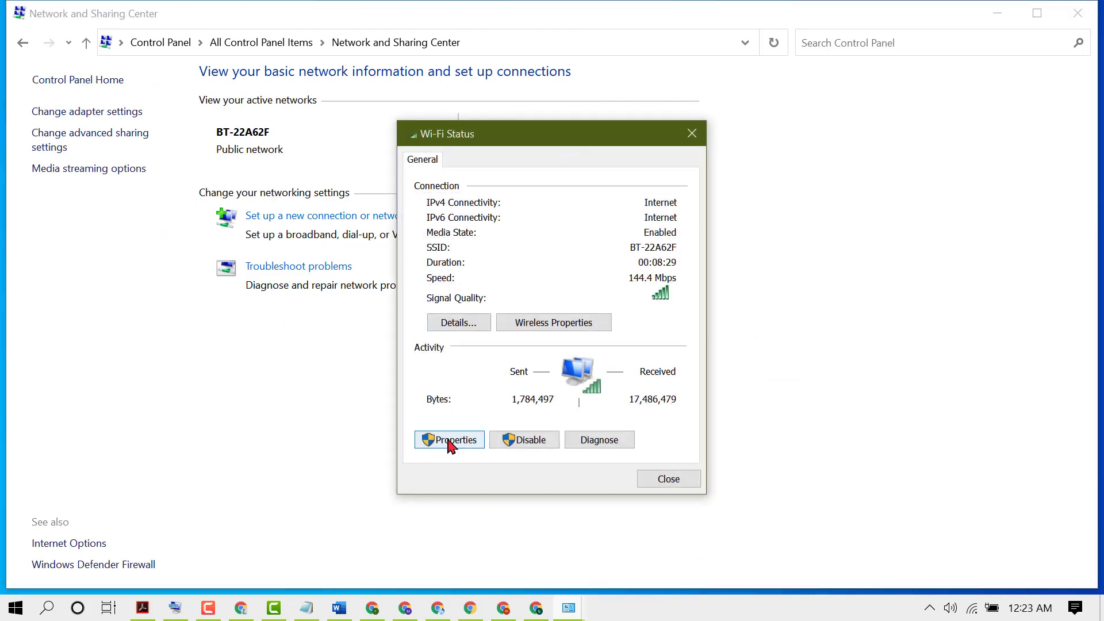
{"action": "left_click", "coordinate": [449, 440]}
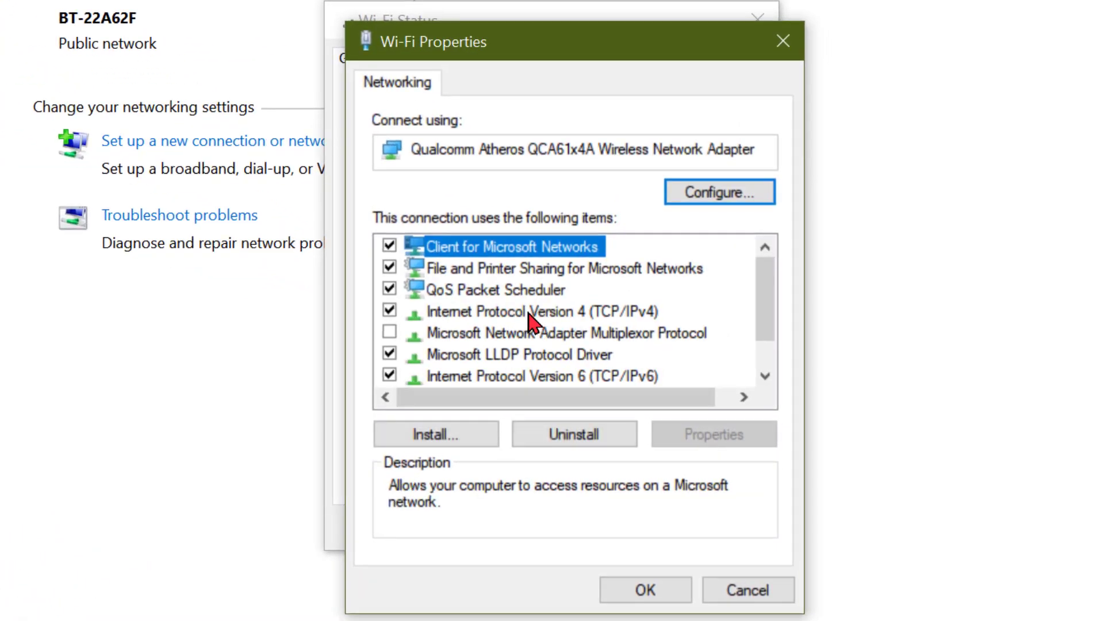
{"action": "left_click", "coordinate": [530, 315]}
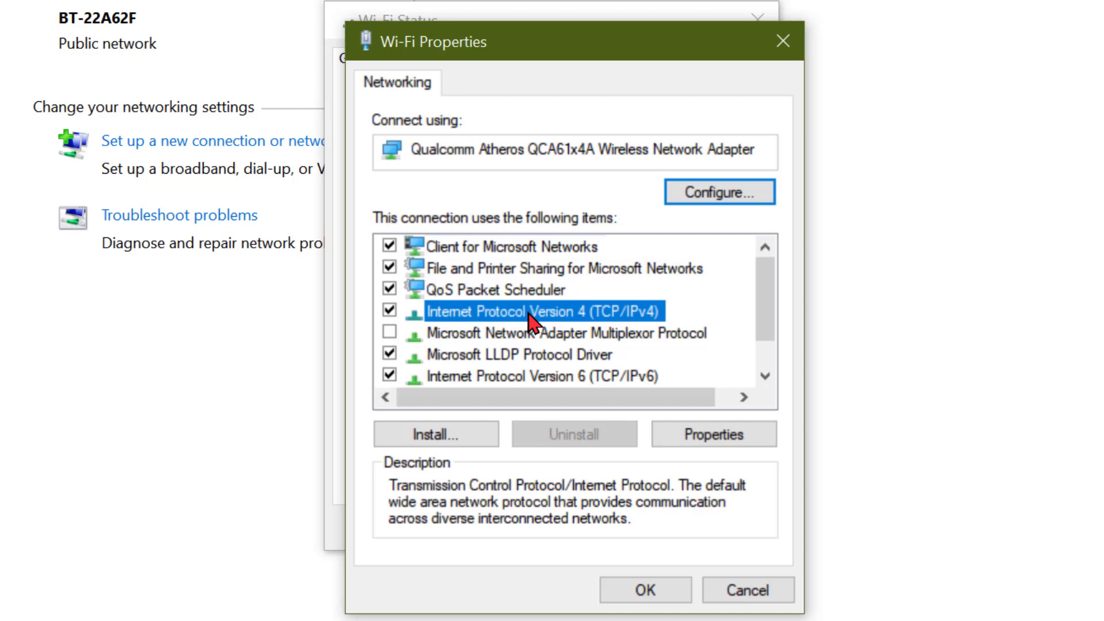
{"action": "left_click", "coordinate": [721, 436]}
- Switch to manual DNS server addresses and enter 8.8.8.8 as the preferred DNS server
{"action": "left_click", "coordinate": [506, 368]}
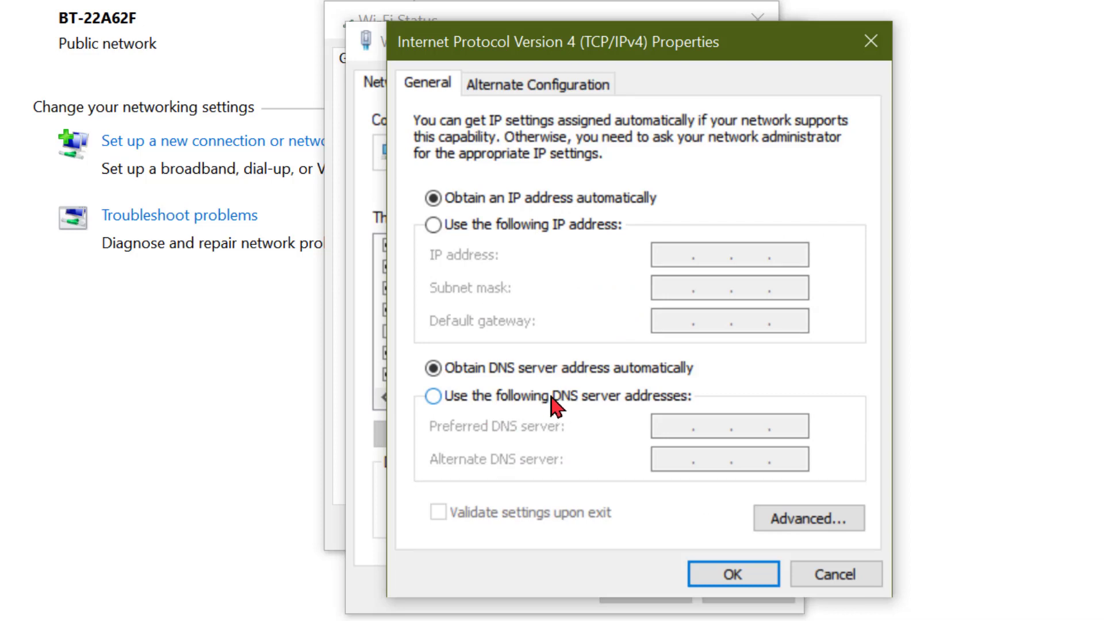
{"action": "left_click", "coordinate": [578, 398]}
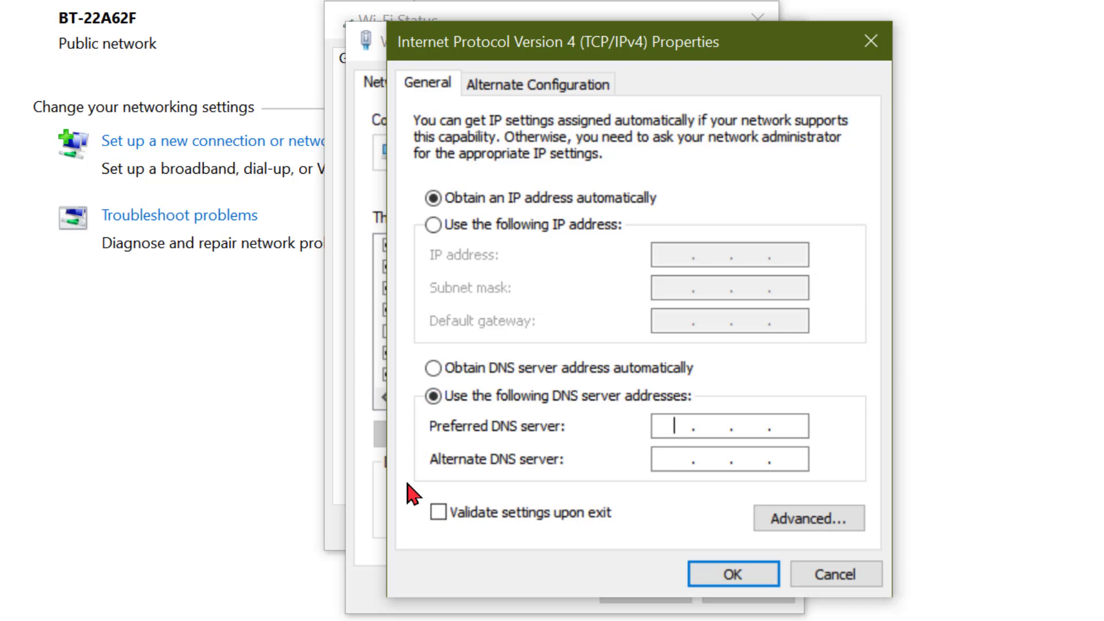
{"action": "type", "text": "8..."}
{"action": "left_click", "coordinate": [718, 426]}
{"action": "type", "text": "8.8."}
{"action": "left_click", "coordinate": [794, 426]}
{"action": "type", "text": "8"}
- Enter 8.8.4.4 as the alternate DNS server
{"action": "left_click", "coordinate": [667, 459]}
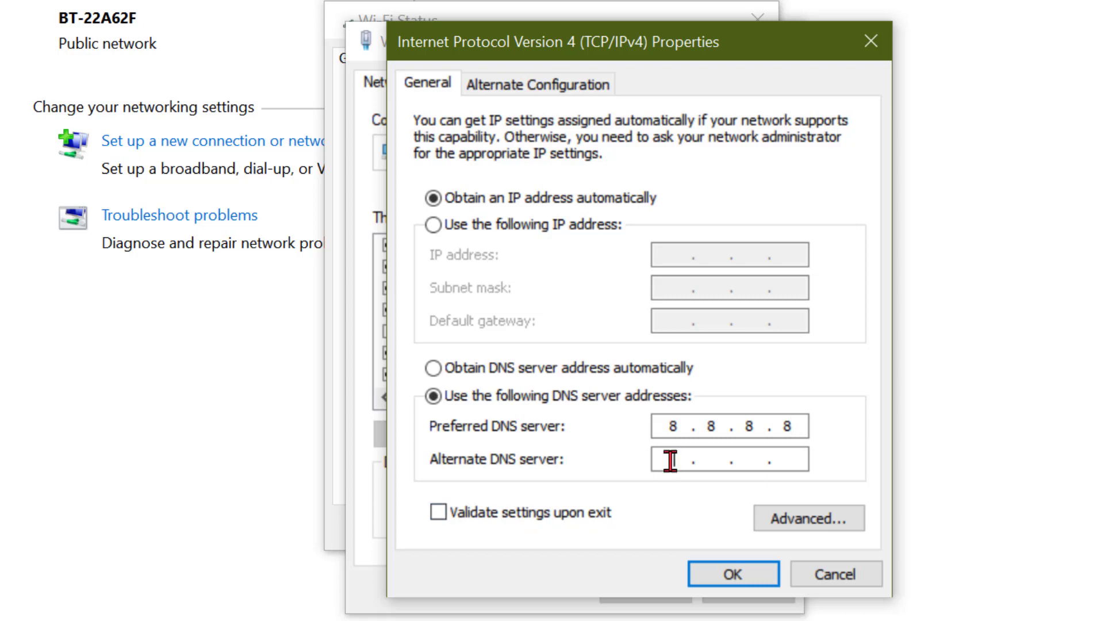
{"action": "type", "text": "8 . 8 . ."}
{"action": "left_click", "coordinate": [710, 458]}
{"action": "type", "text": "8 . ."}
{"action": "left_click", "coordinate": [748, 458]}
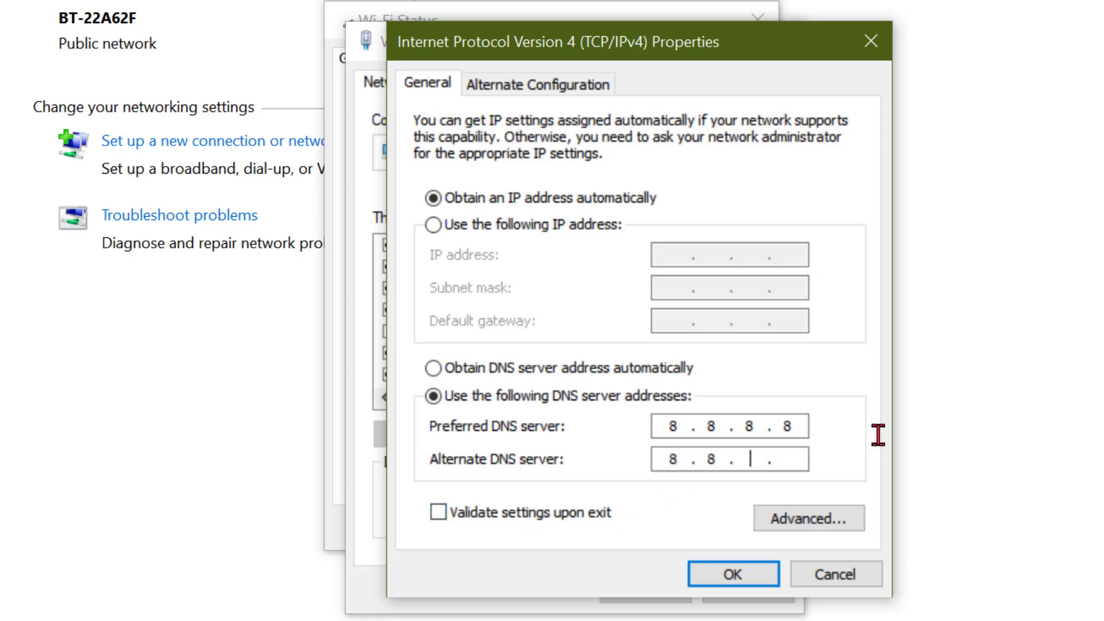
{"action": "type", "text": "4"}
{"action": "left_click", "coordinate": [794, 459]}
{"action": "type", "text": "4"}
- Save the IPv4 DNS settings and close Wi-Fi Properties, Wi-Fi Status and Network and Sharing Center
{"action": "left_click", "coordinate": [712, 575]}
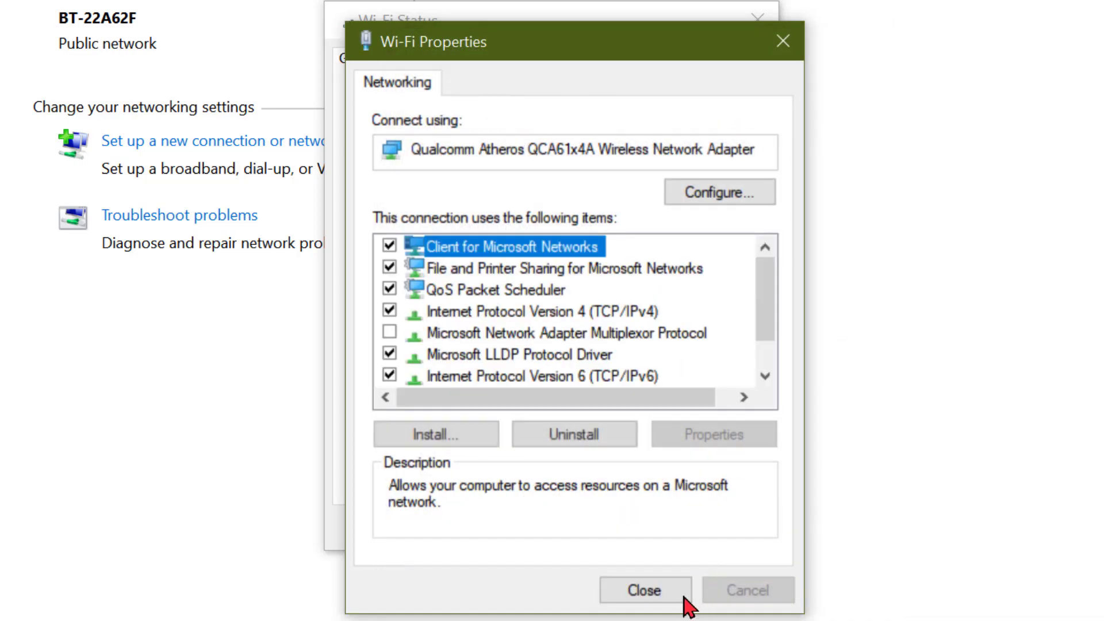
{"action": "left_click", "coordinate": [643, 598]}
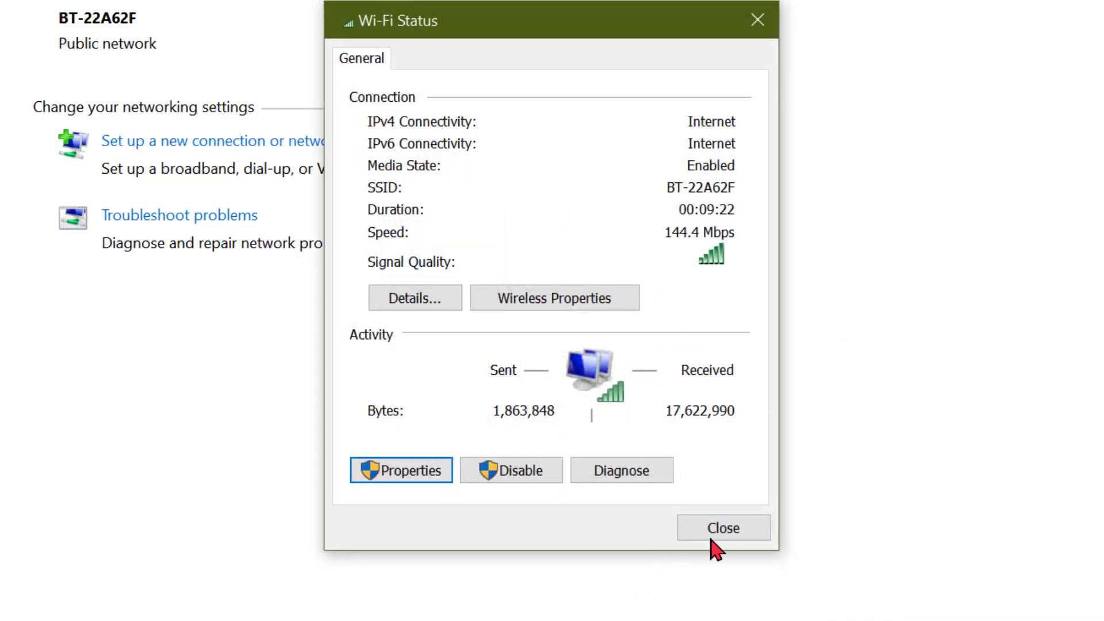
{"action": "left_click", "coordinate": [719, 537]}
{"action": "left_click", "coordinate": [1084, 12]}
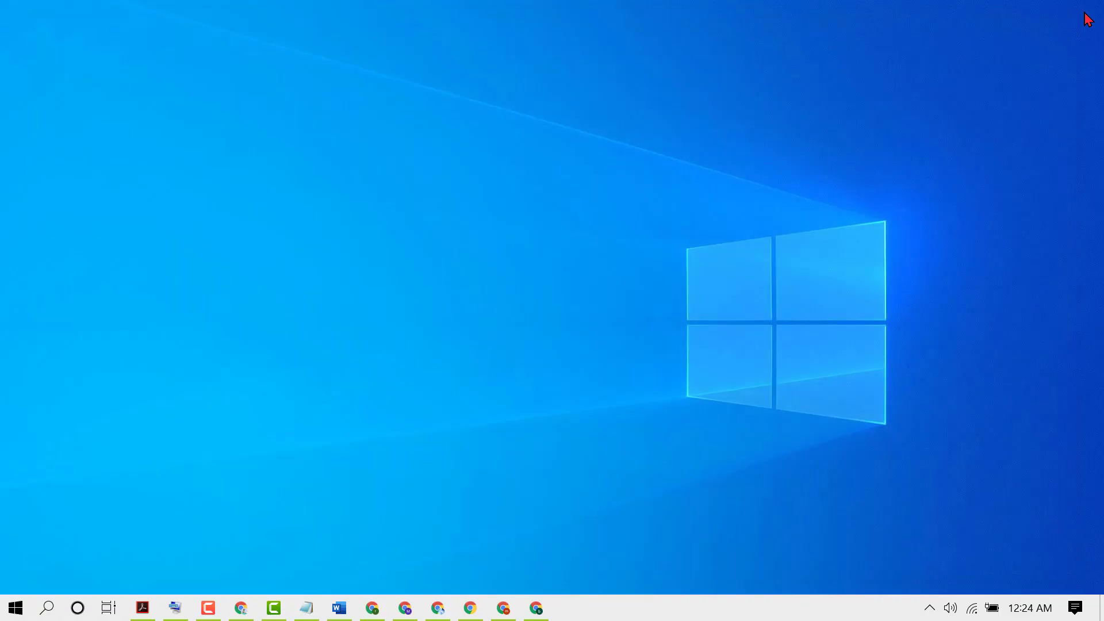
- Search for 'cmd' and run Command Prompt as administrator
{"action": "left_click", "coordinate": [48, 610]}
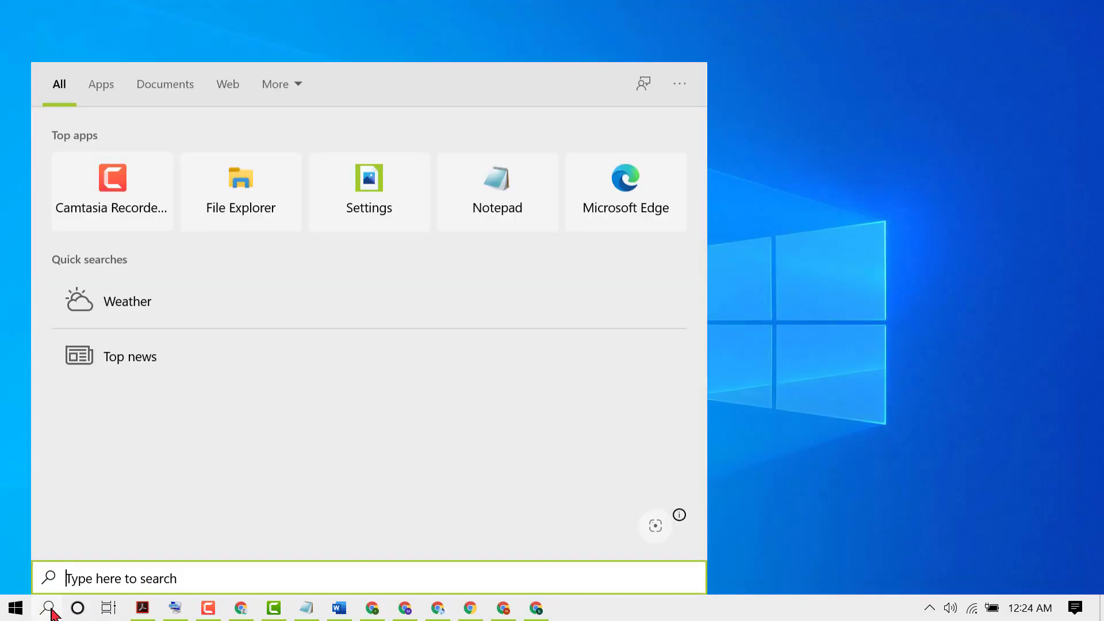
{"action": "type", "text": "cmd"}
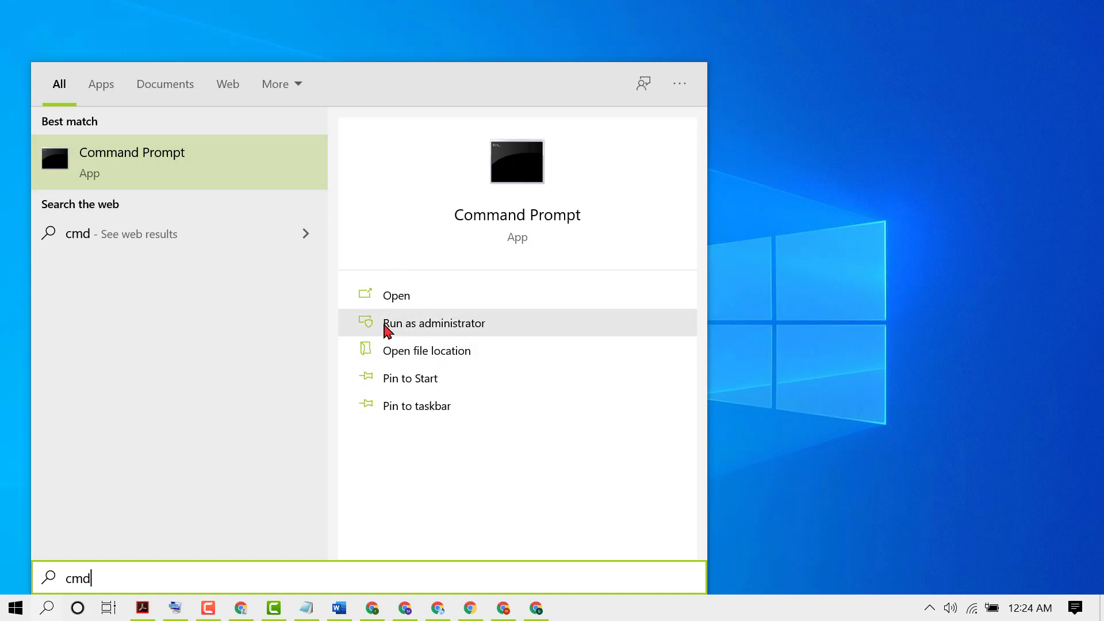
{"action": "left_click", "coordinate": [435, 324]}
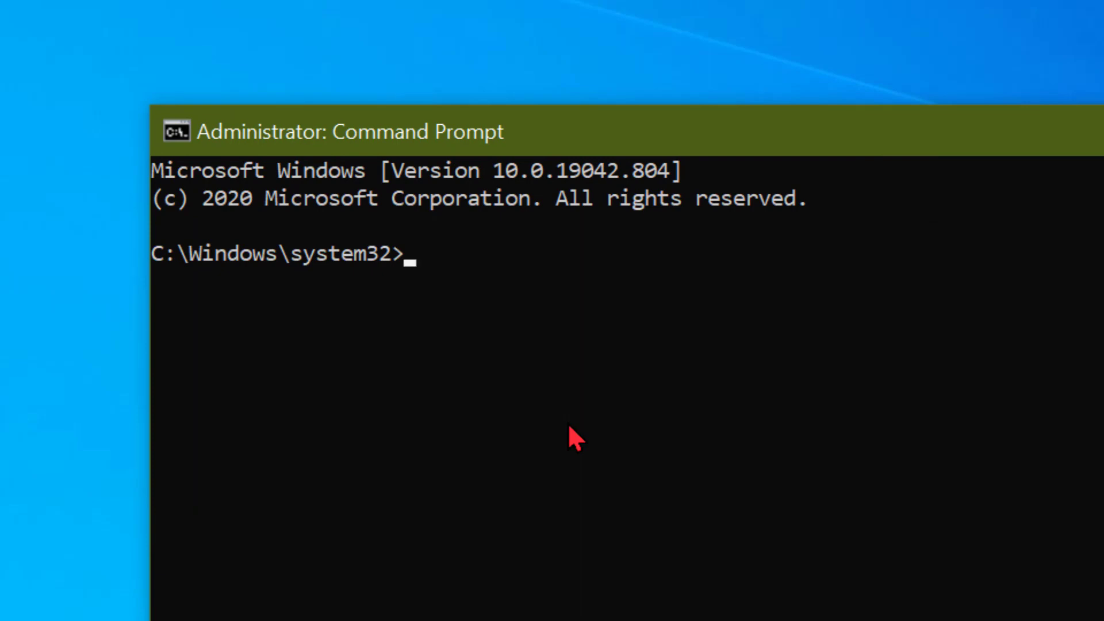
- Run ipconfig /flushdns to clear the DNS resolver cache
{"action": "type", "text": "ipconfig "}
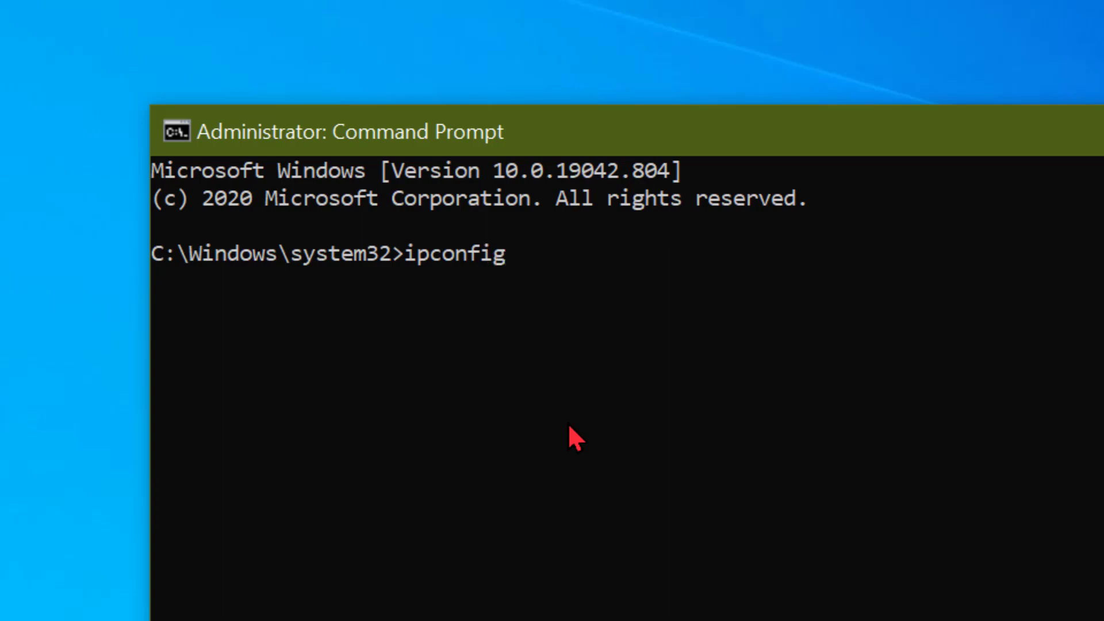
{"action": "type", "text": "/flushd"}
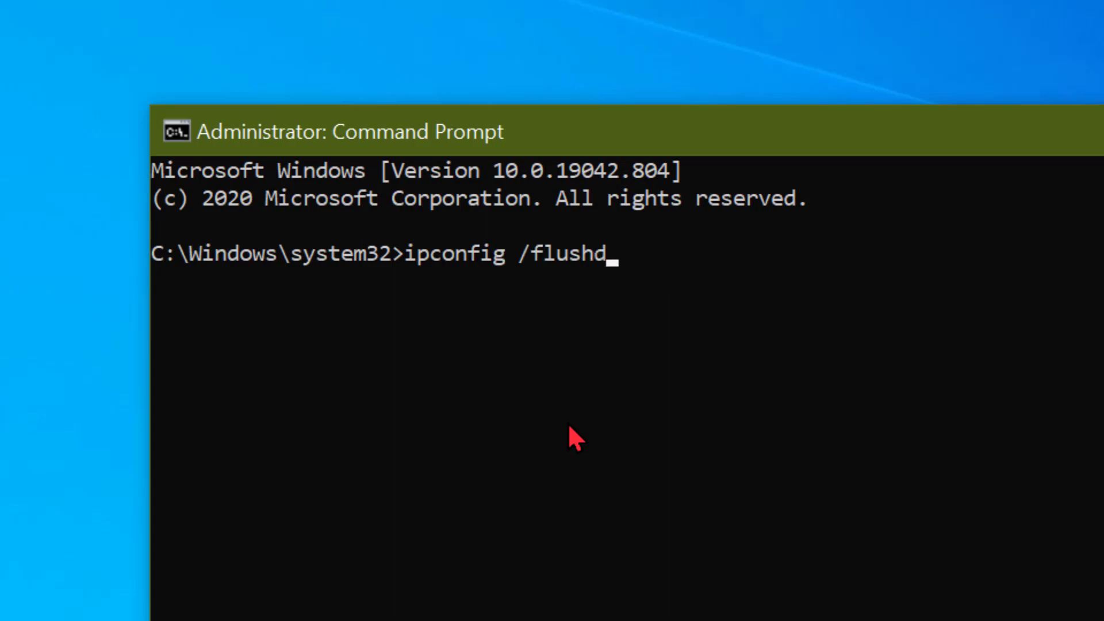
{"action": "type", "text": "ns"}
{"action": "key", "text": "Return"}
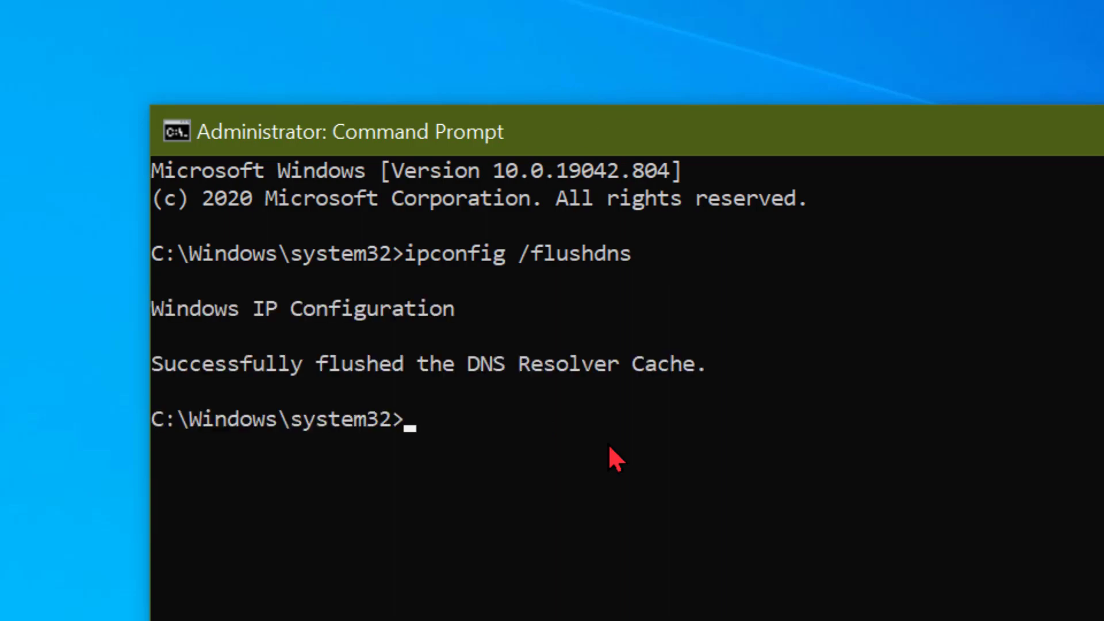
- Run netsh winsock reset and close the administrator Command Prompt
{"action": "type", "text": "ne"}
{"action": "type", "text": "tsh"}
{"action": "type", "text": " w"}
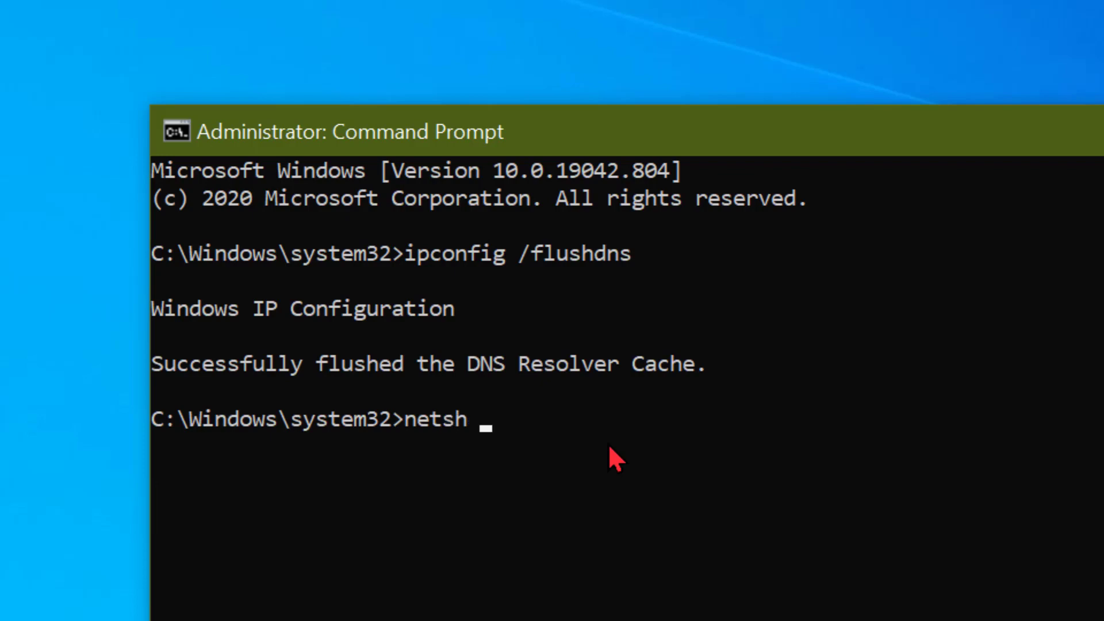
{"action": "type", "text": "insock"}
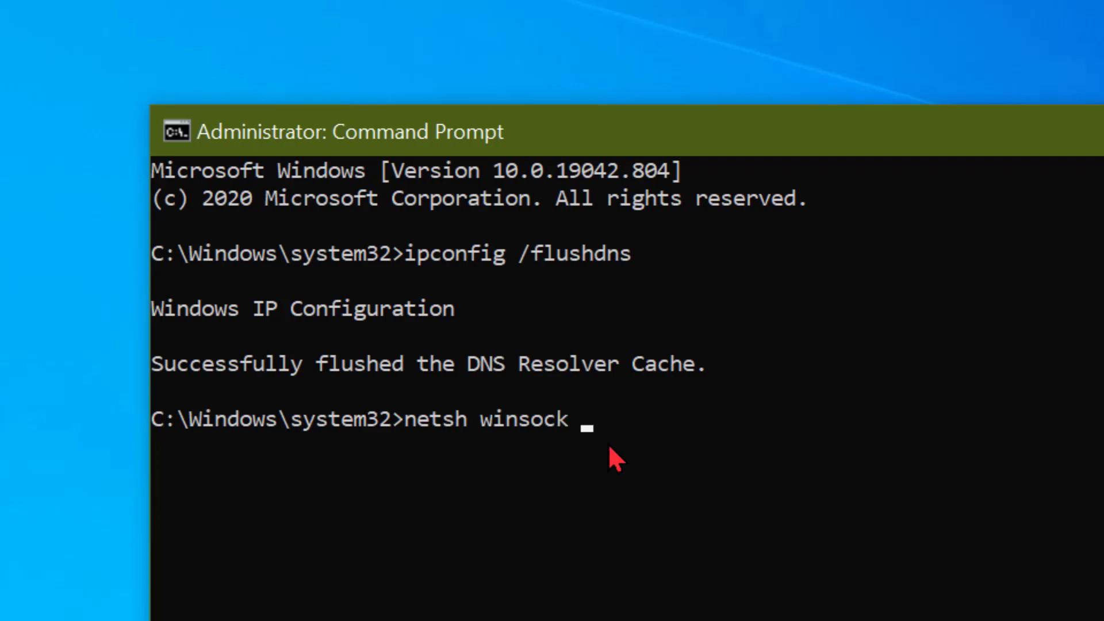
{"action": "type", "text": " reset"}
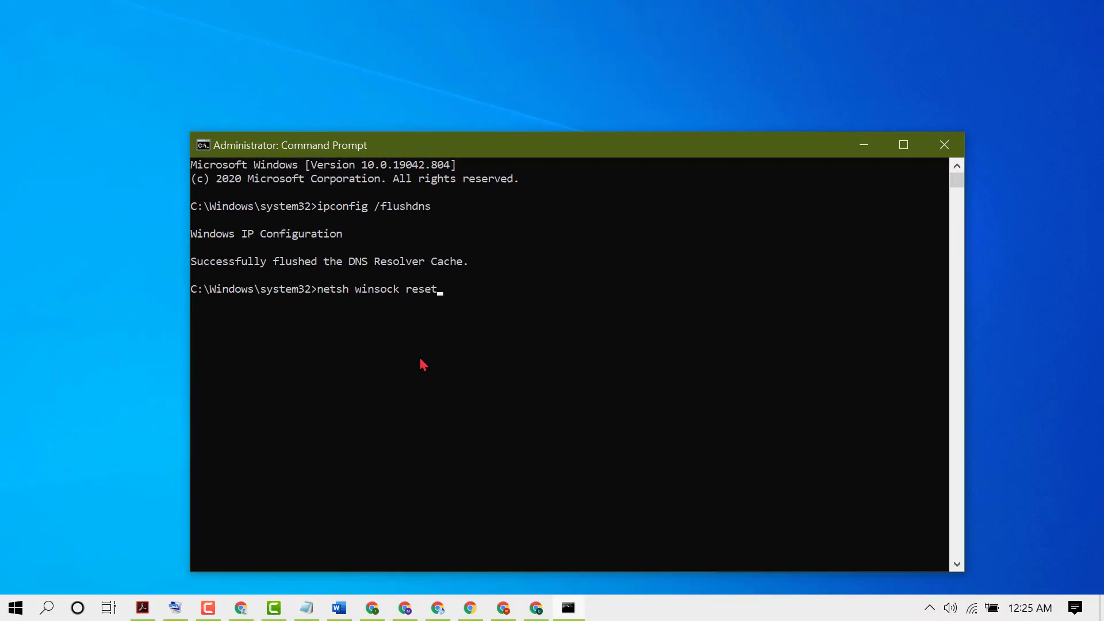
{"action": "key", "text": "Return"}
{"action": "left_click", "coordinate": [959, 150]}
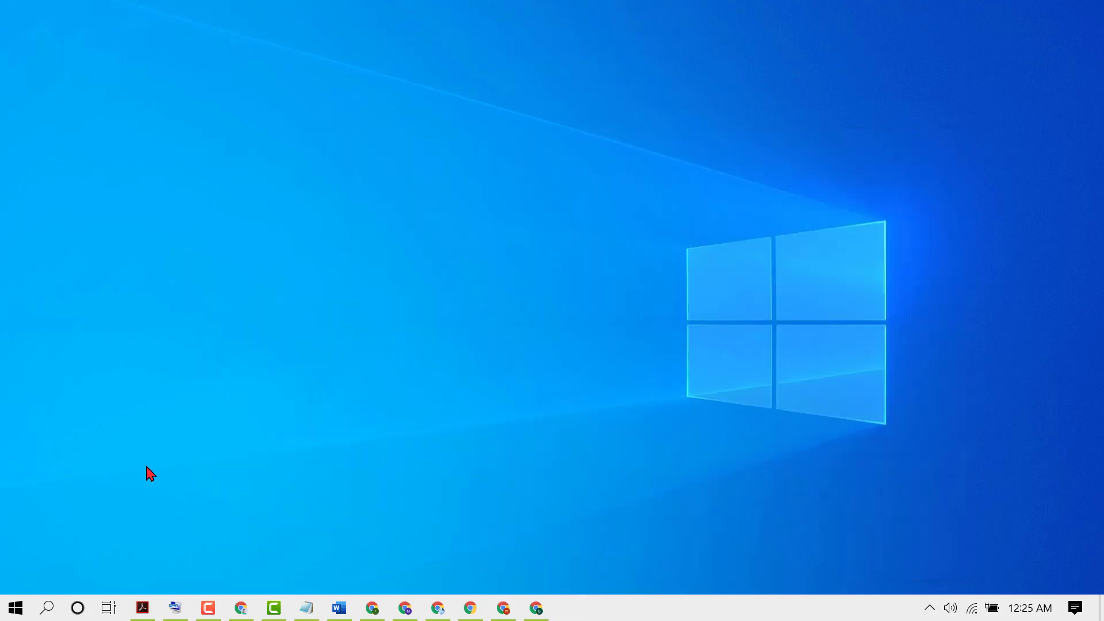
- Restore the 'How to fix 403 Forbidden Error on Windows 10' Notepad note from the taskbar
{"action": "left_click", "coordinate": [306, 609]}
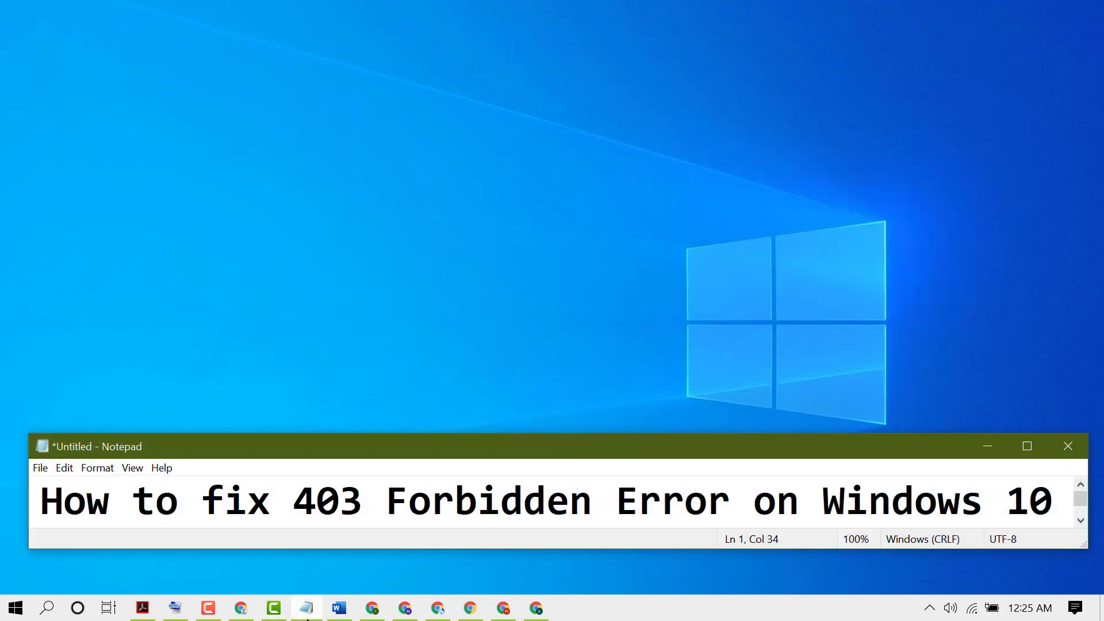